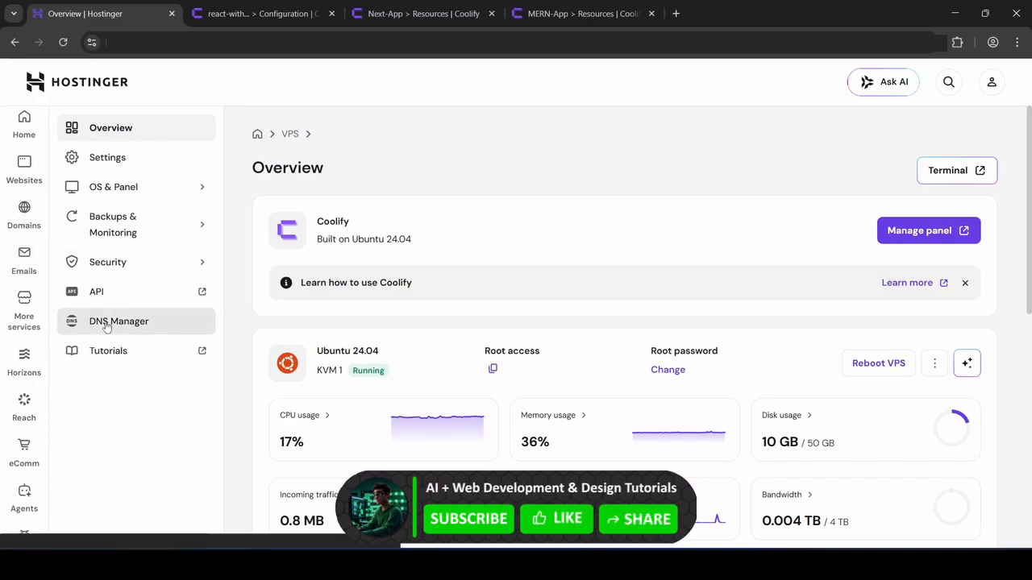
# Open the domain's management page from the domain portfolio and bring up its DNS / Nameservers records
pyautogui.moveTo(25, 211)
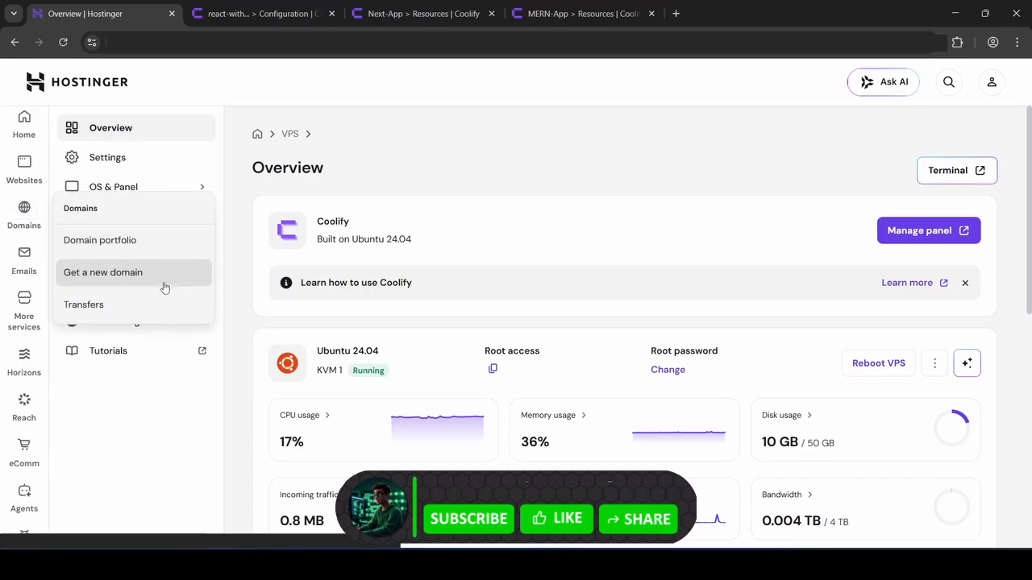
pyautogui.click(98, 251)
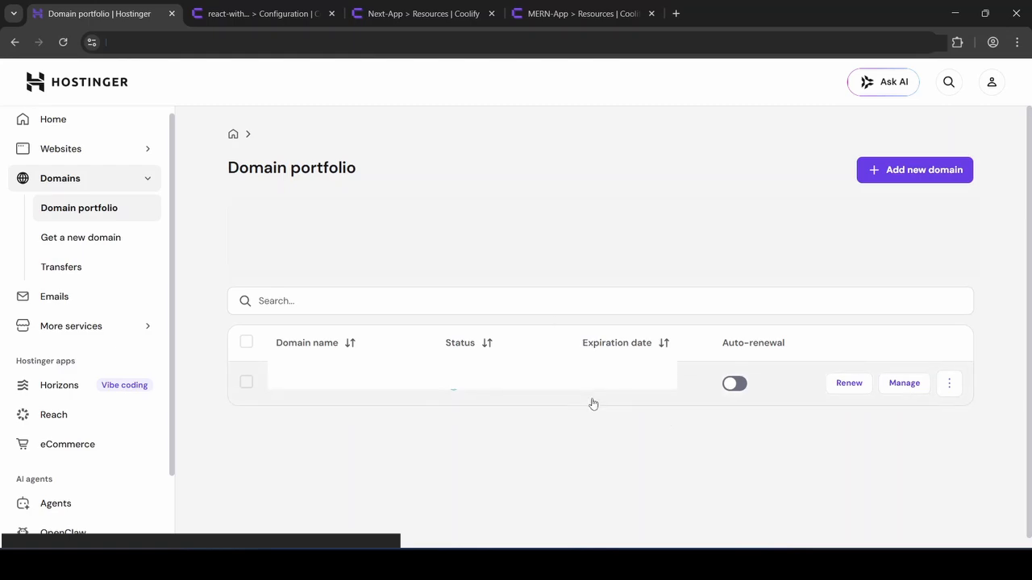
pyautogui.click(903, 383)
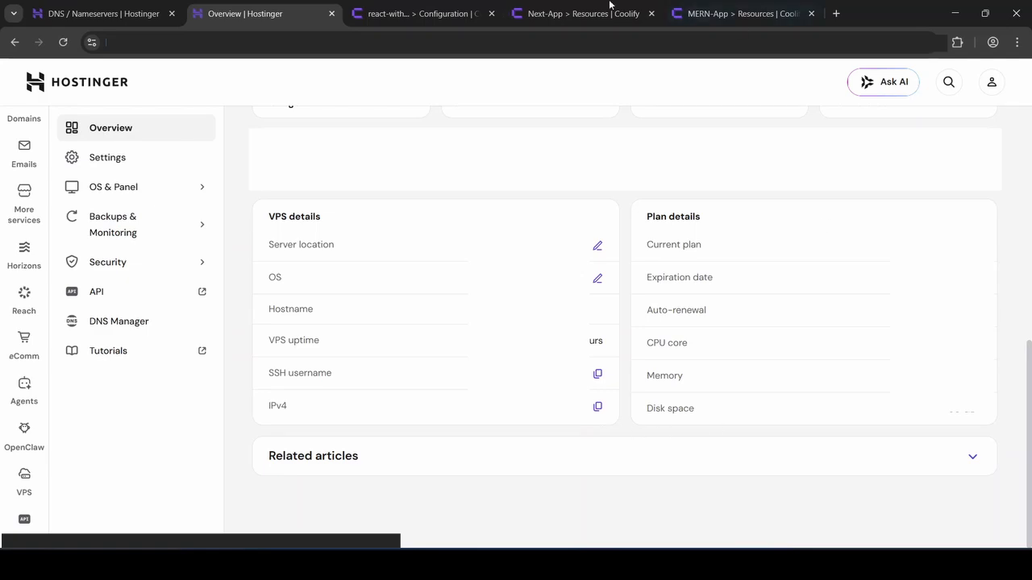
pyautogui.click(103, 14)
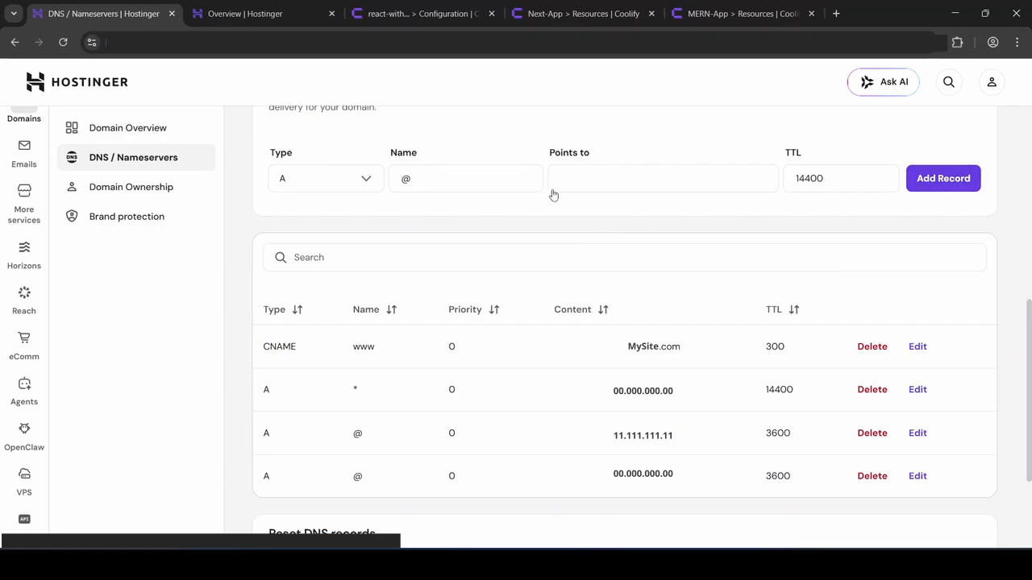
# Set the name of the new A record to the wildcard * in the domain's DNS records
pyautogui.click(440, 178)
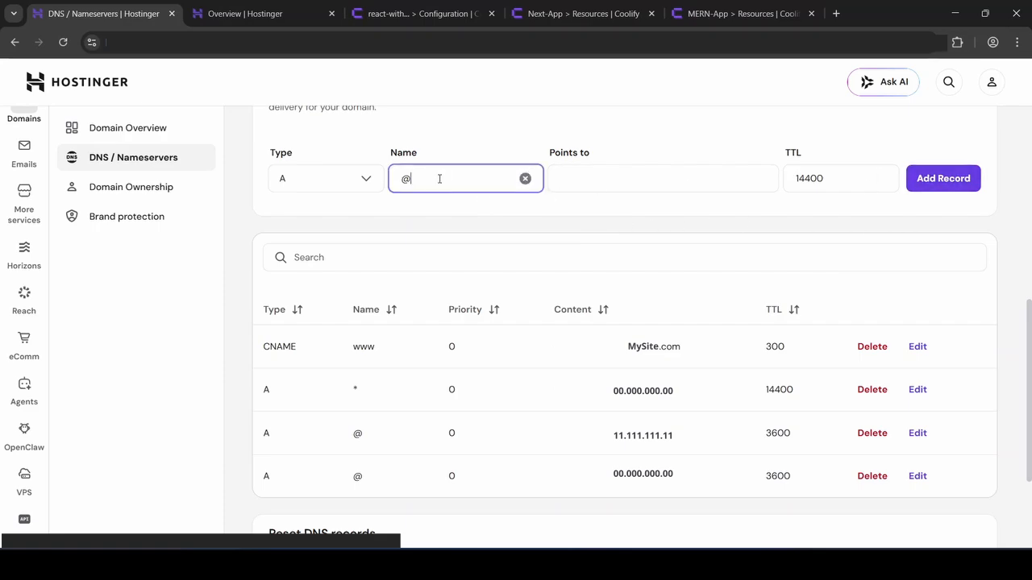
pyautogui.press('BackSpace')
pyautogui.write('*')
pyautogui.click(572, 229)
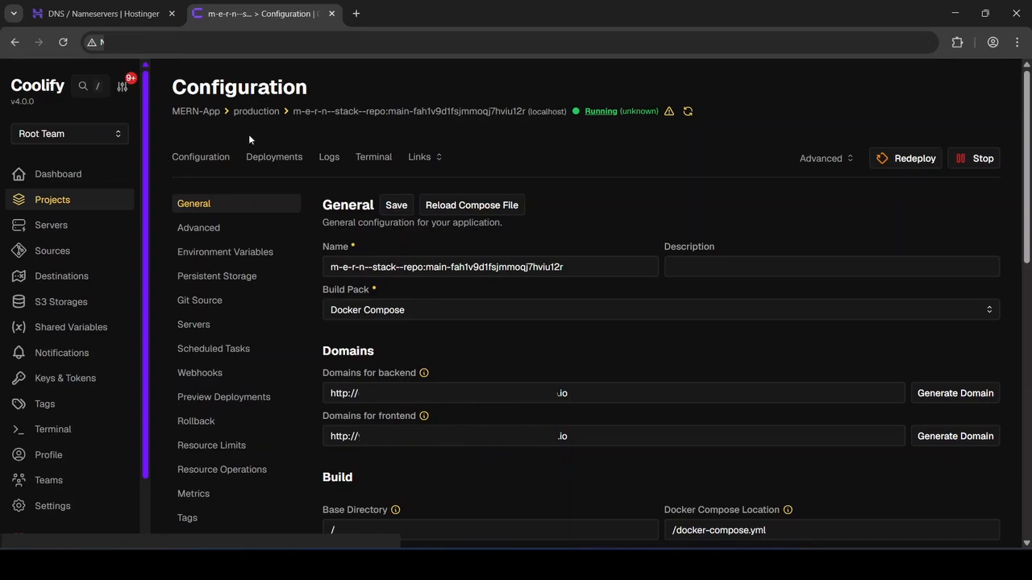
# Replace the MERN application's generated backend and frontend domains in Coolify with the custom .com domain
pyautogui.moveTo(245, 119)
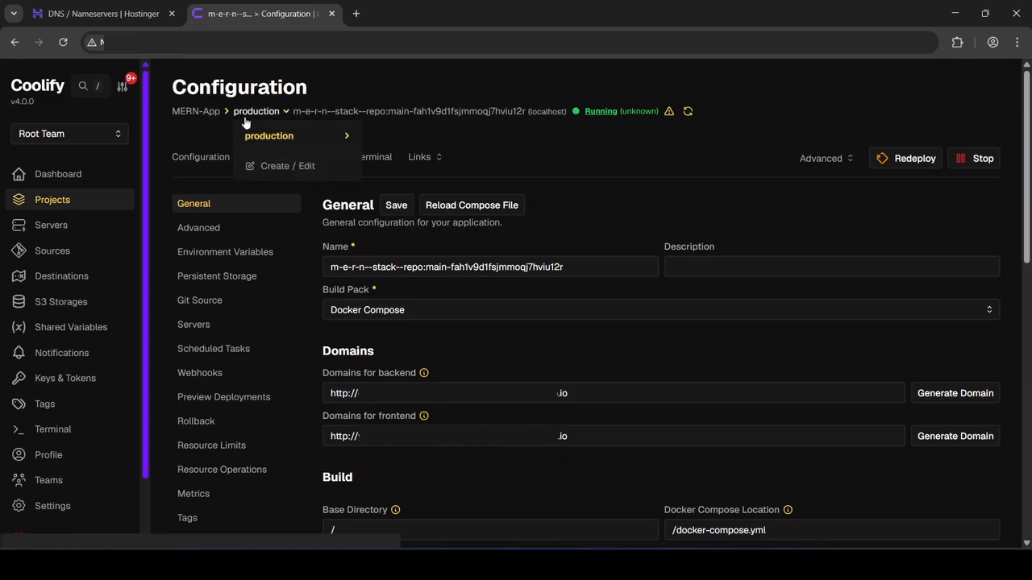
pyautogui.moveTo(315, 136)
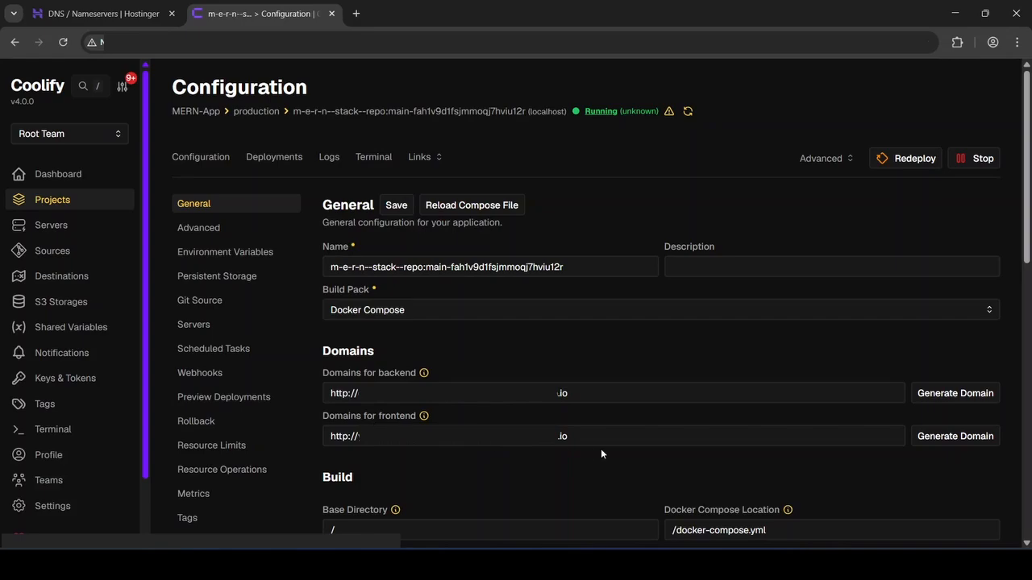
pyautogui.moveTo(595, 439); pyautogui.dragTo(314, 440)
pyautogui.press('BackSpace')
pyautogui.moveTo(606, 392); pyautogui.dragTo(318, 394)
pyautogui.press('BackSpace')
pyautogui.hotkey('ctrl', 'v')
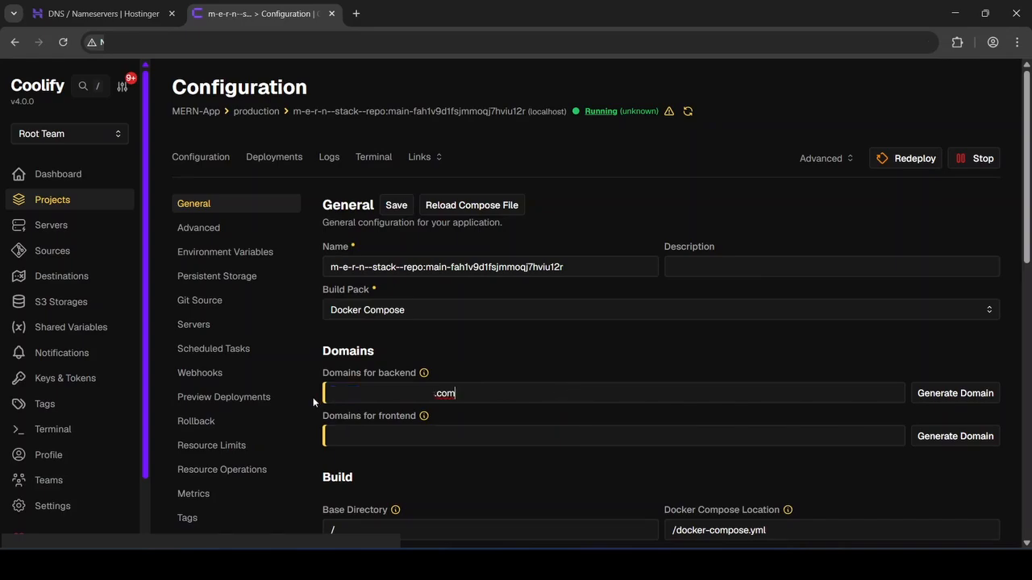
pyautogui.click(339, 435)
pyautogui.hotkey('ctrl', 'v')
pyautogui.click(329, 393)
pyautogui.write('https://')
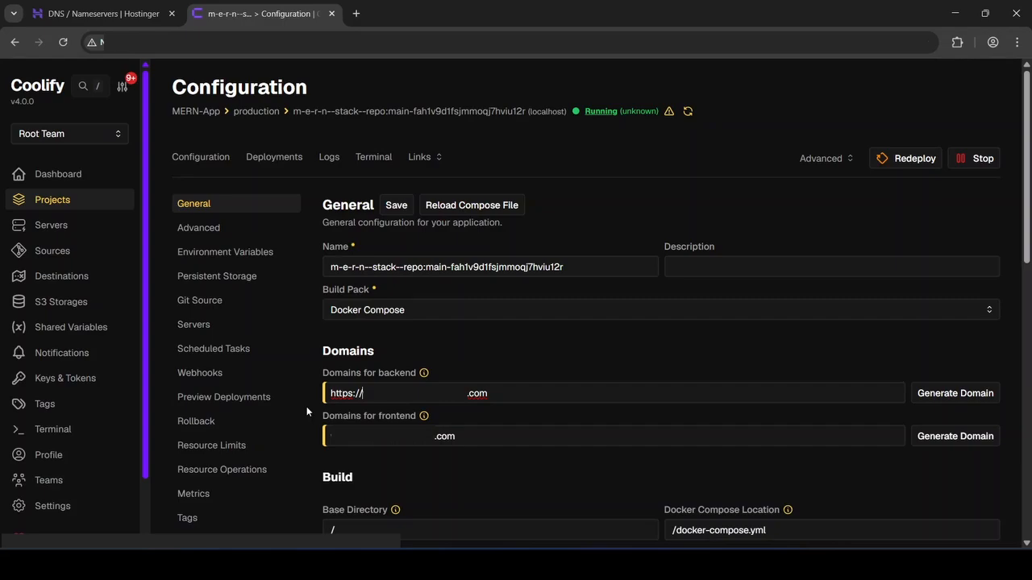
pyautogui.write('server.')
pyautogui.write('https://')
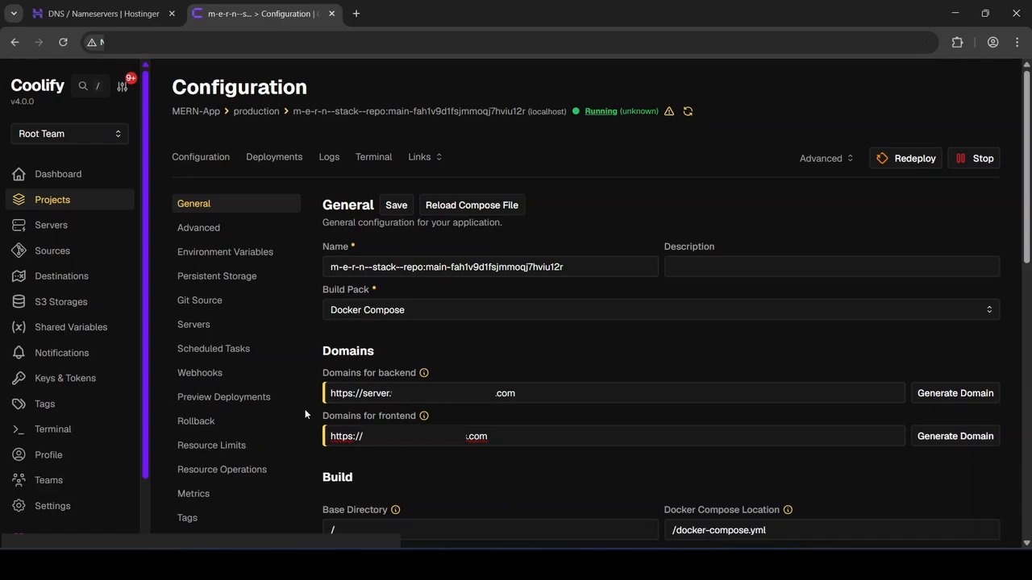
pyautogui.click(389, 204)
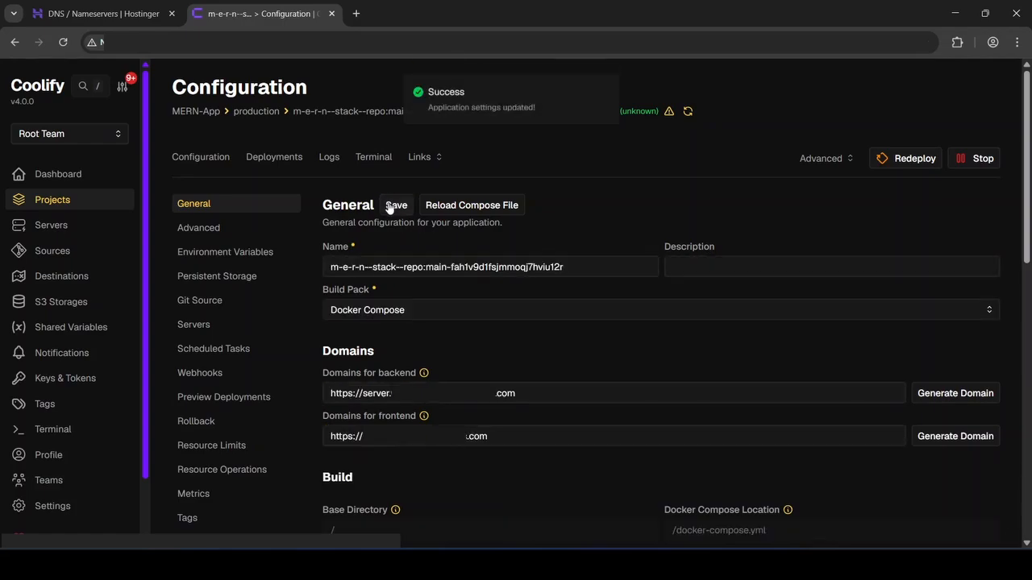
pyautogui.moveTo(318, 355); pyautogui.dragTo(403, 354)
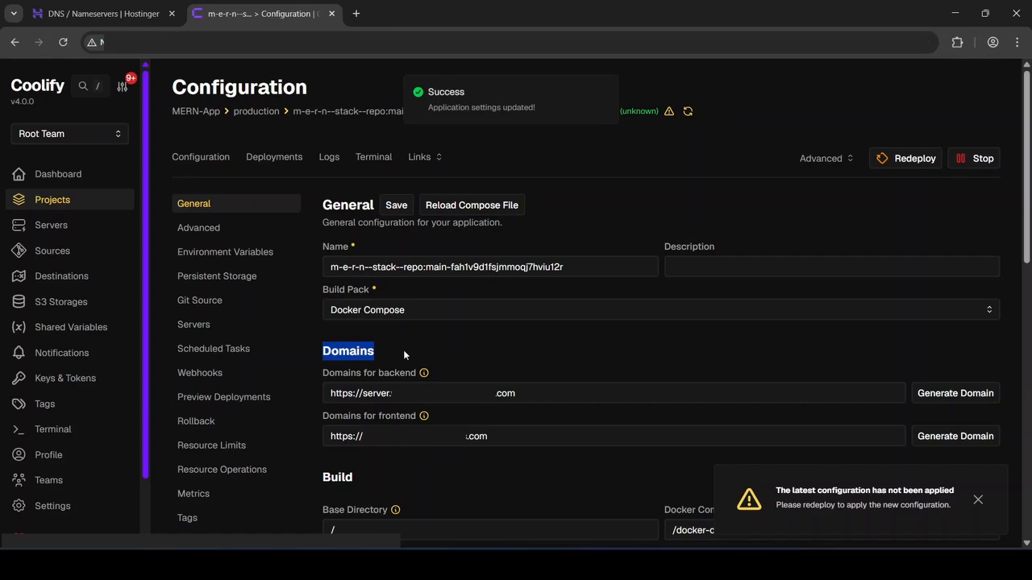
pyautogui.click(403, 350)
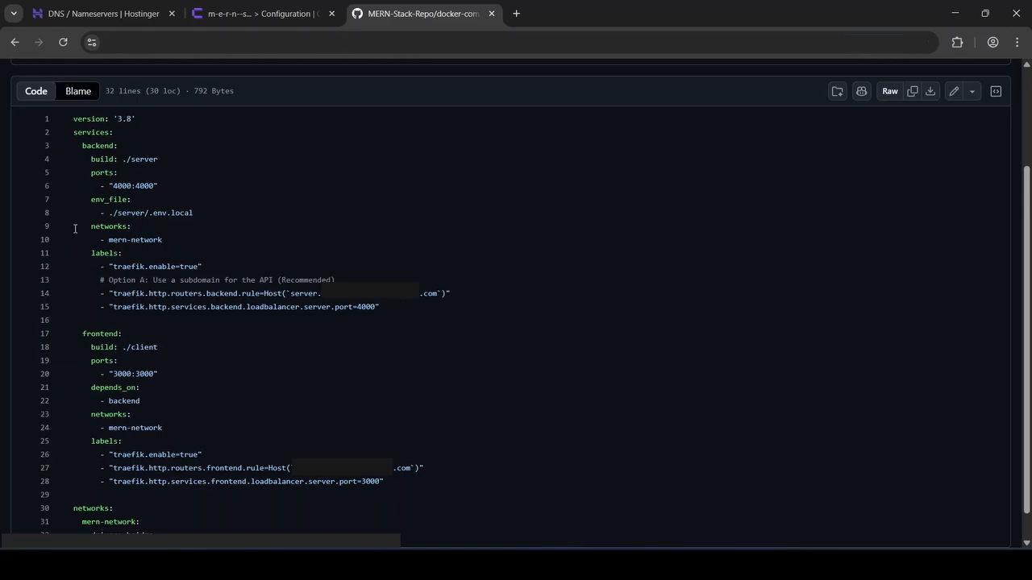
# Examine the Traefik labels, host rules and load balancer ports of the backend and frontend services in the Docker Compose file on GitHub
pyautogui.moveTo(91, 253); pyautogui.dragTo(431, 314)
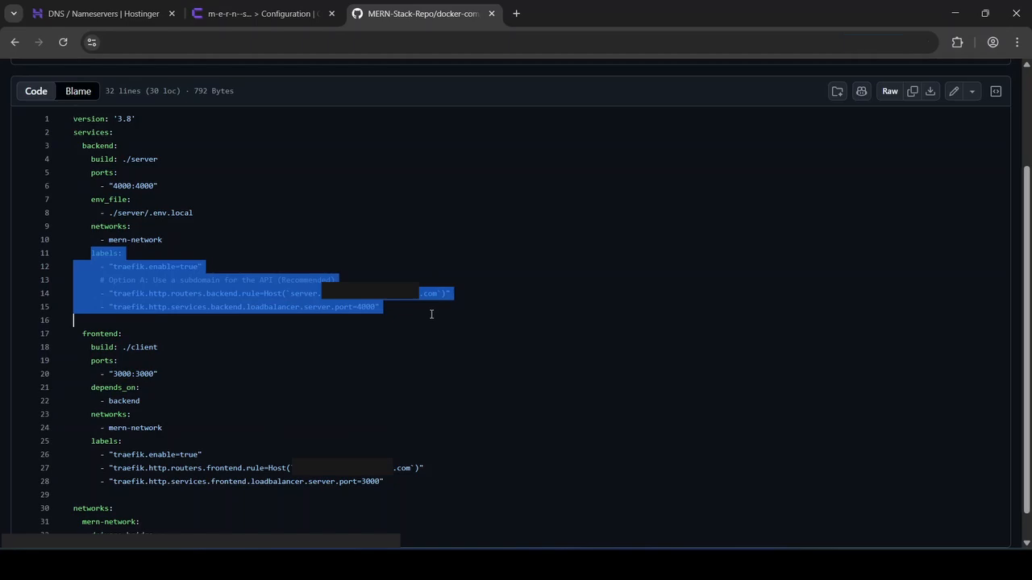
pyautogui.click(432, 314)
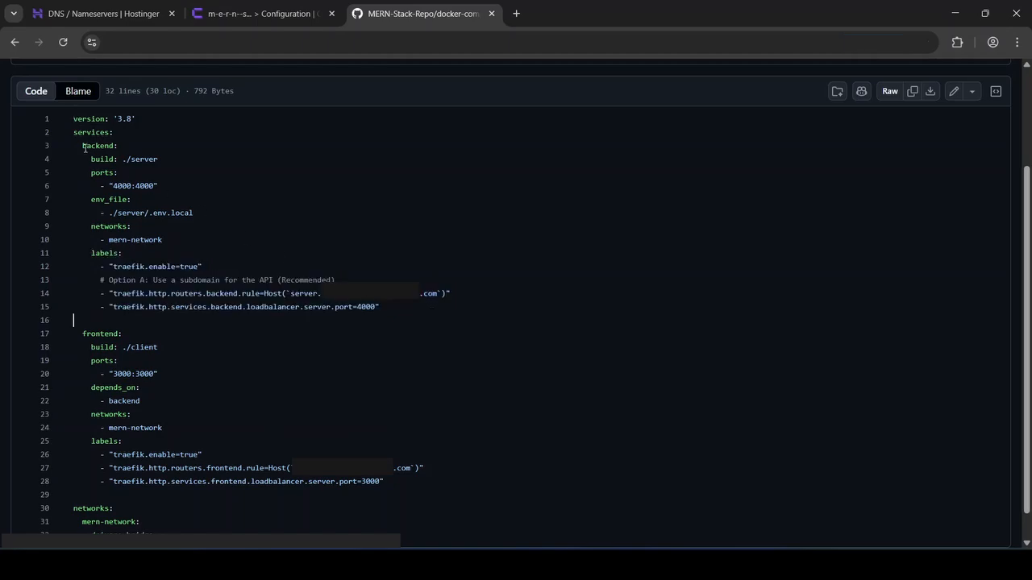
pyautogui.moveTo(82, 146); pyautogui.dragTo(115, 147)
pyautogui.moveTo(90, 252); pyautogui.dragTo(393, 308)
pyautogui.click(393, 308)
pyautogui.moveTo(334, 308); pyautogui.dragTo(370, 307)
pyautogui.moveTo(291, 293); pyautogui.dragTo(452, 293)
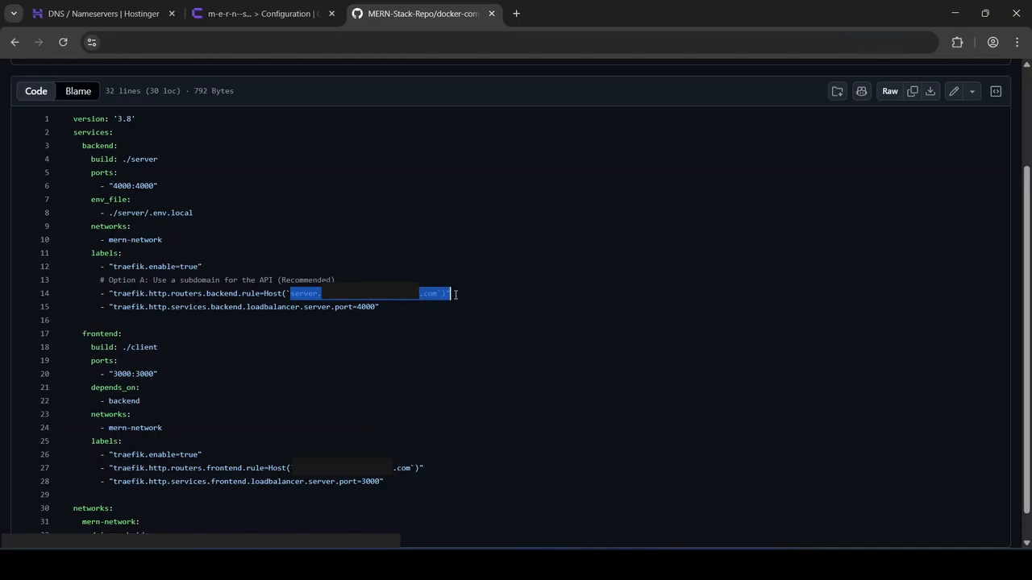
pyautogui.click(455, 294)
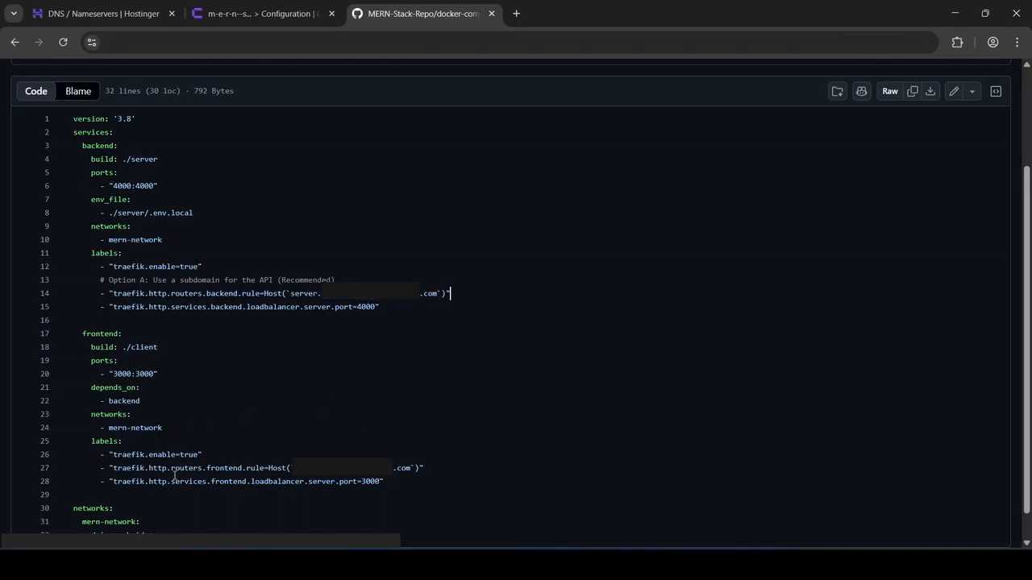
pyautogui.moveTo(89, 414); pyautogui.dragTo(414, 472)
pyautogui.click(86, 418)
# Switch to Coolify and redeploy the MERN application to apply the new domain configuration
pyautogui.click(295, 16)
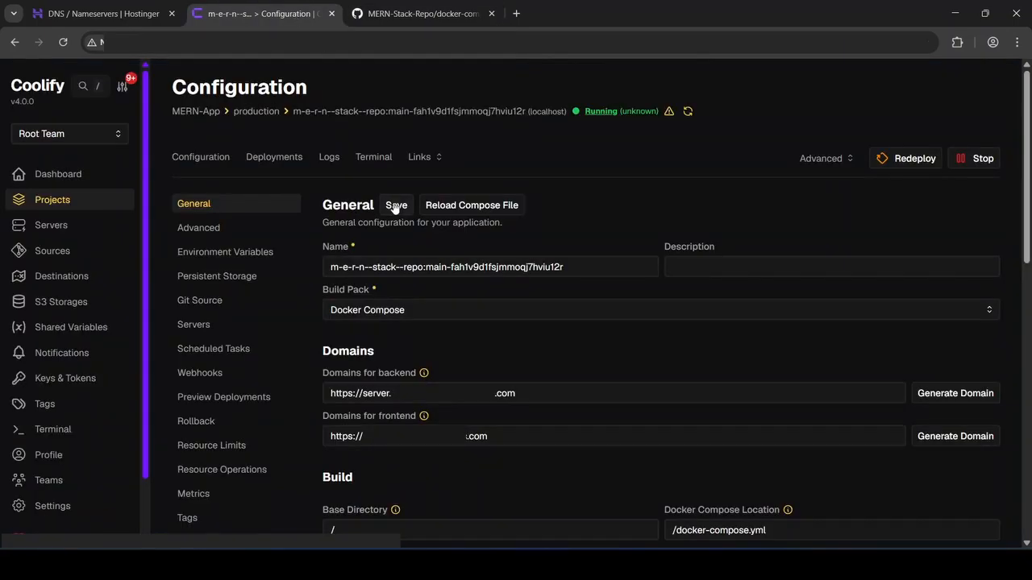
pyautogui.click(896, 161)
pyautogui.click(895, 161)
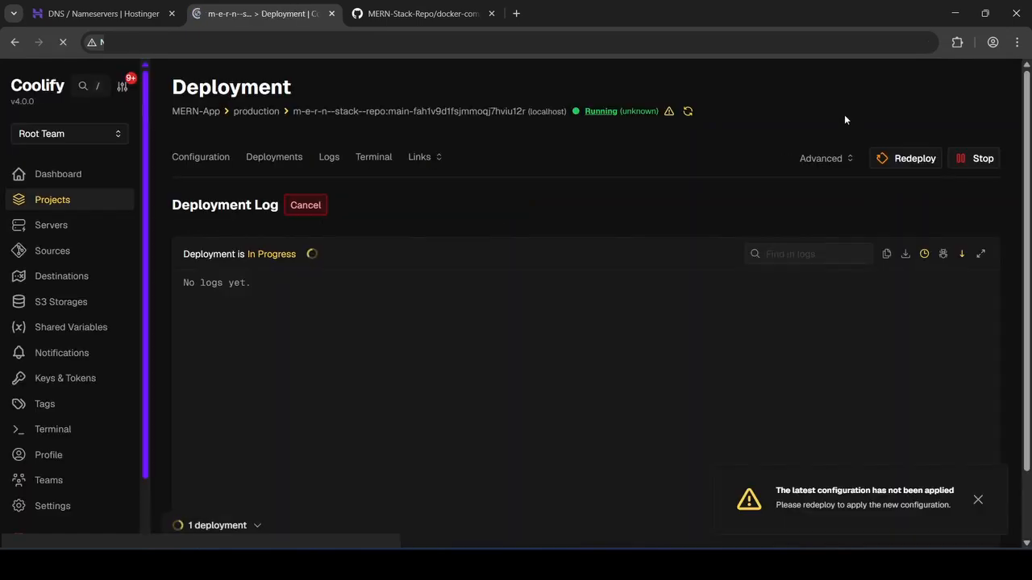
# Open the deployed frontend from the application's links and request the backend status on its home page
pyautogui.click(425, 160)
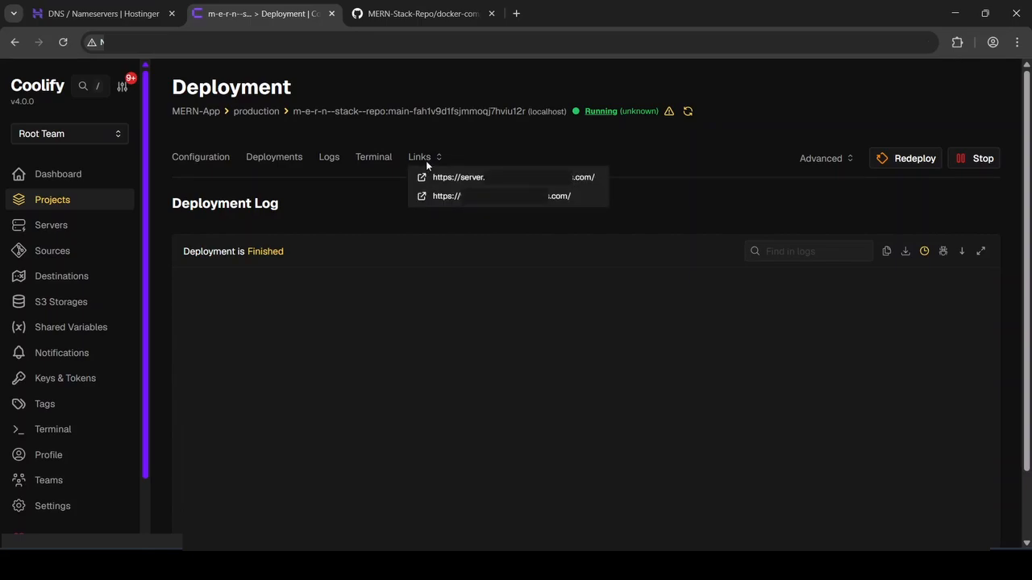
pyautogui.click(533, 205)
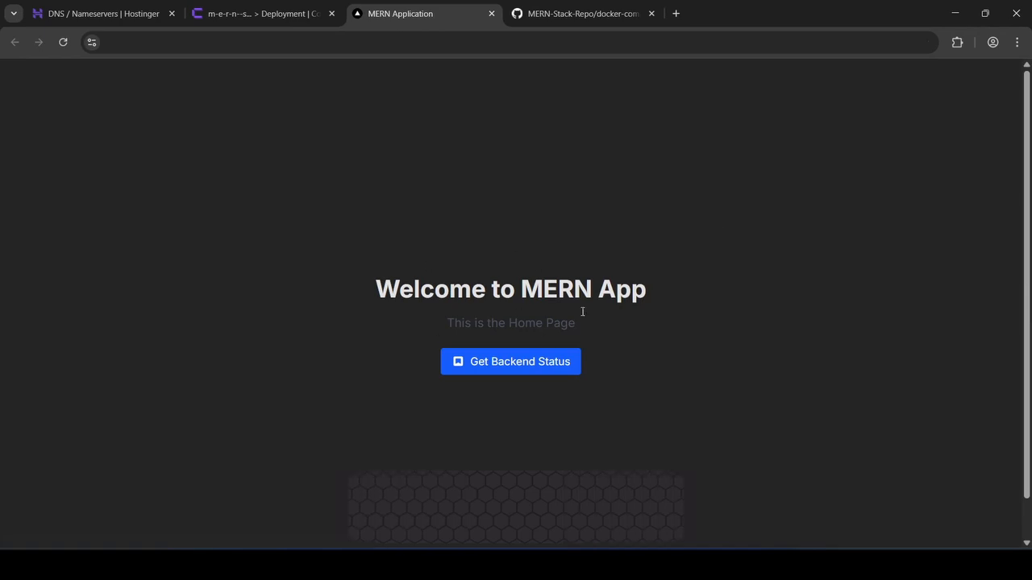
pyautogui.click(564, 366)
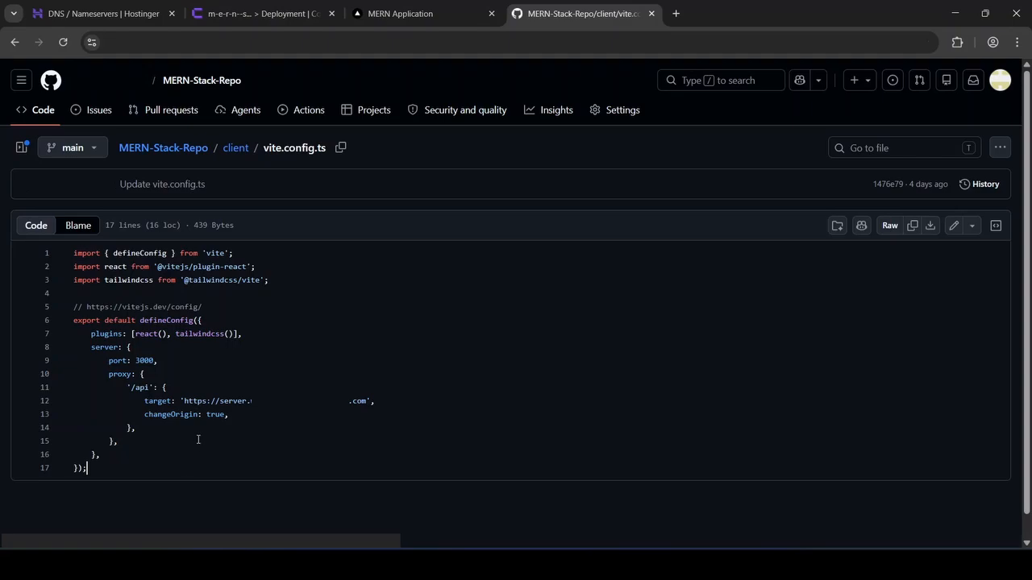
# Examine the proxy block in the client's vite.config.ts, including the /api path and its server subdomain target
pyautogui.moveTo(110, 374); pyautogui.dragTo(132, 448)
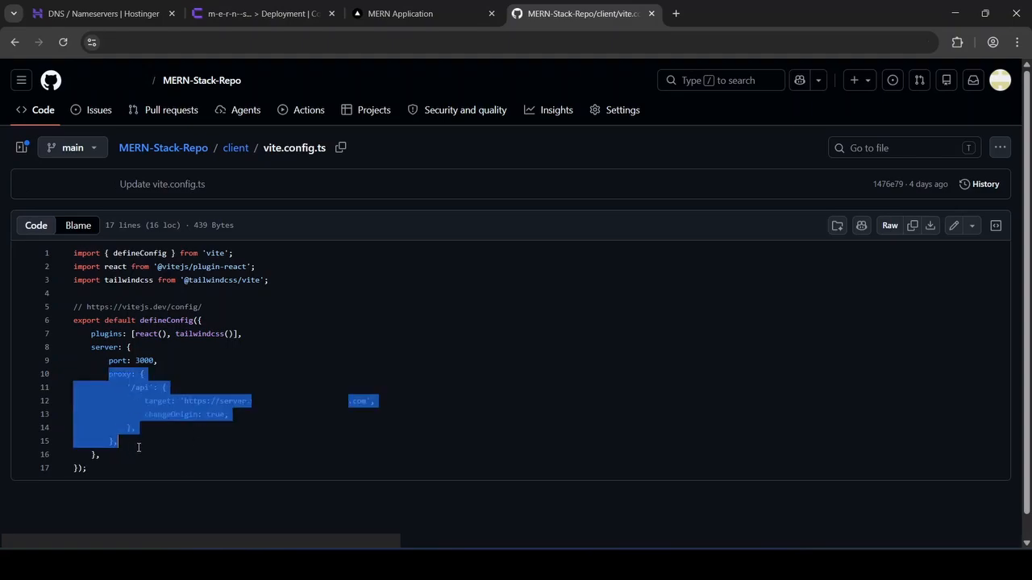
pyautogui.click(132, 448)
pyautogui.moveTo(127, 387); pyautogui.dragTo(152, 388)
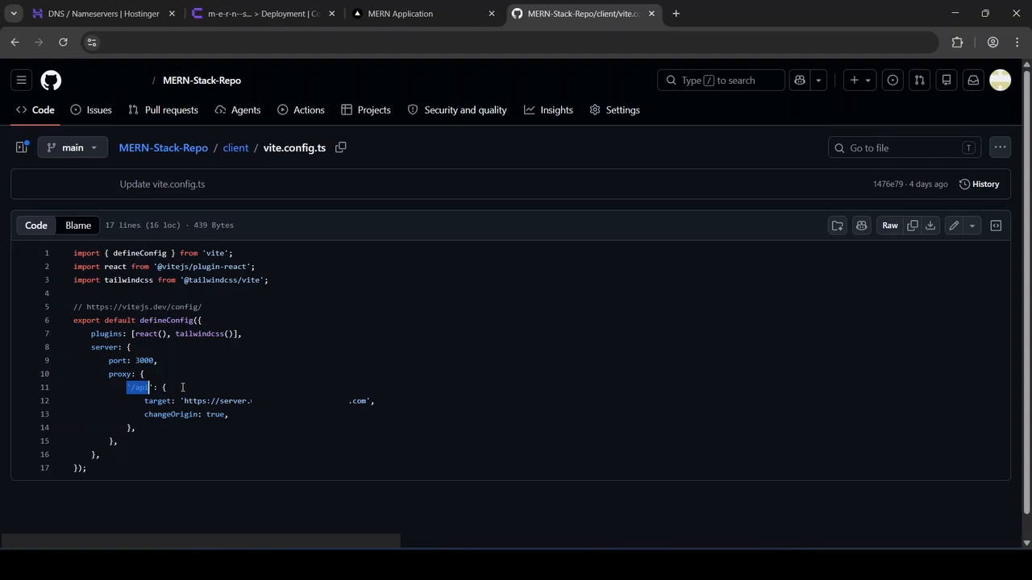
pyautogui.click(182, 388)
pyautogui.moveTo(184, 401); pyautogui.dragTo(373, 401)
pyautogui.click(403, 401)
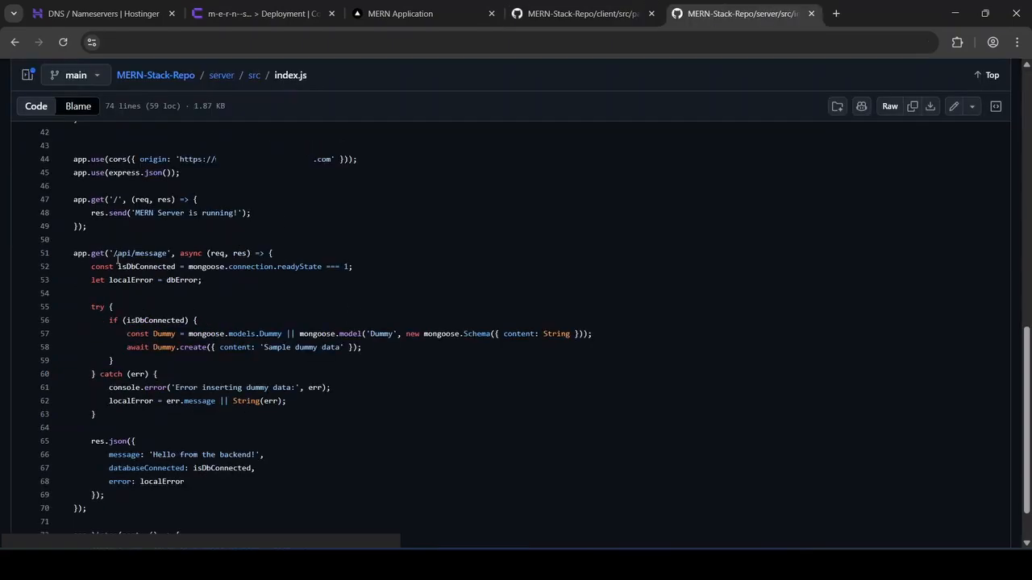
# Examine the /api/message and root route definitions in the server's index.js
pyautogui.moveTo(113, 253); pyautogui.dragTo(131, 253)
pyautogui.click(113, 253)
pyautogui.click(121, 253)
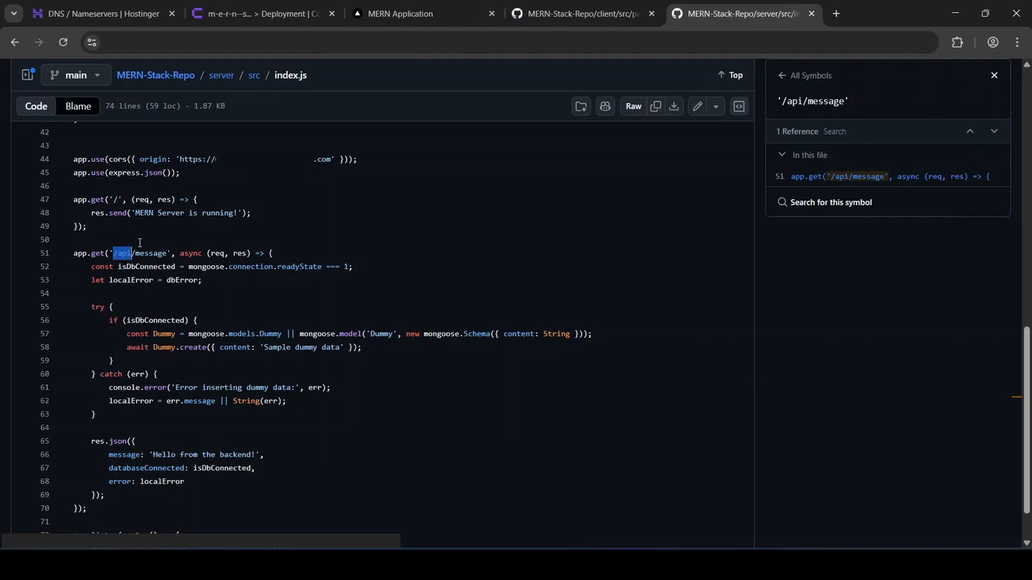
pyautogui.click(139, 240)
pyautogui.click(116, 199)
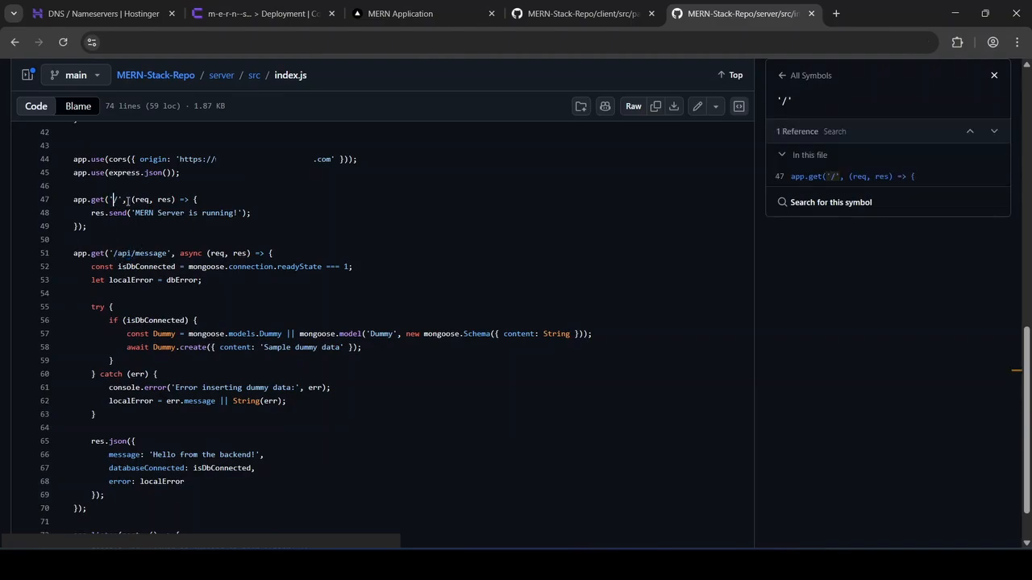
# Examine the /api/message fetch call in the client's Home.tsx
pyautogui.hotkey('ctrl', 'shift', 'Tab')
pyautogui.moveTo(139, 172)
pyautogui.mouseDown()
pyautogui.moveTo(199, 173)
pyautogui.moveTo(158, 174)
pyautogui.mouseUp()
pyautogui.click(157, 172)
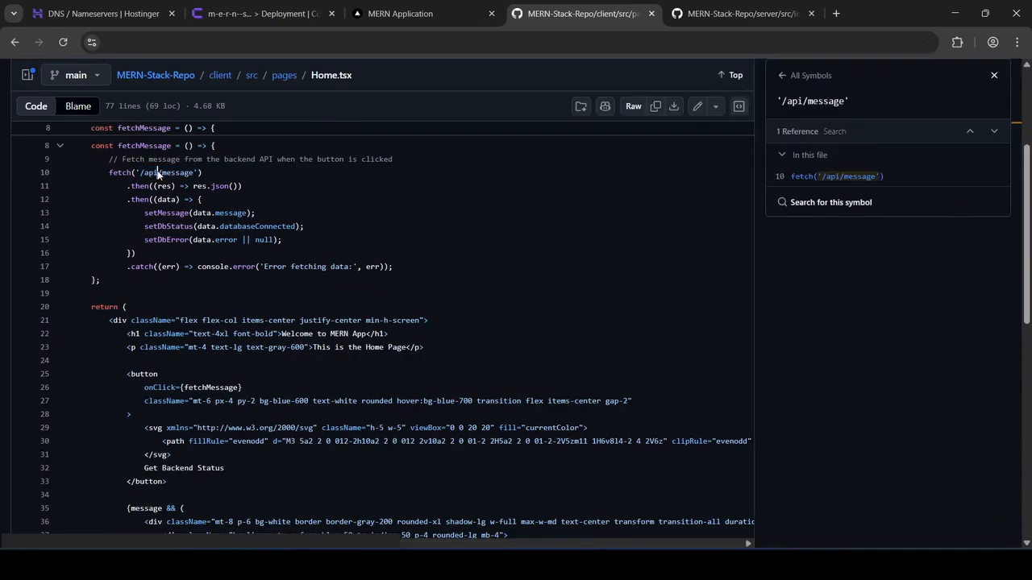